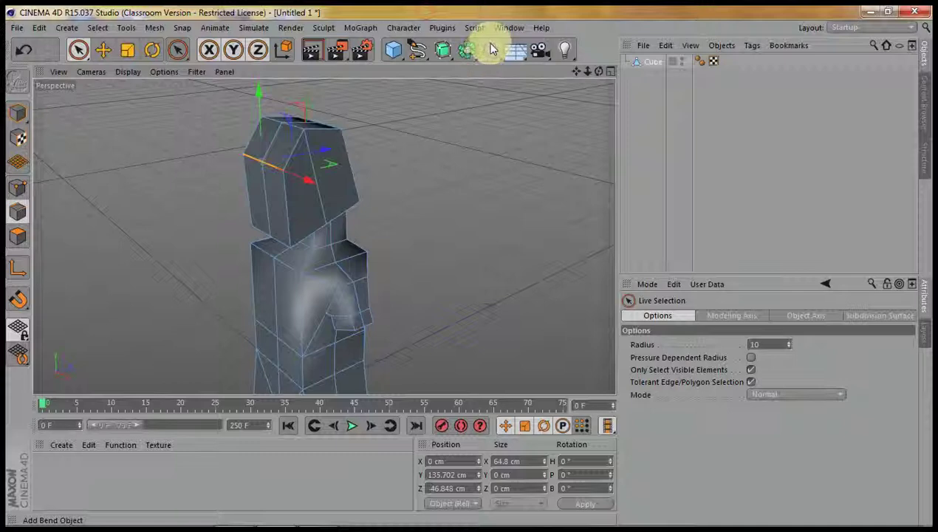
Step: Detach the mesh transform tools as a floating palette and place it beside the figure, clear of the model
drag(599, 72, 389, 362)
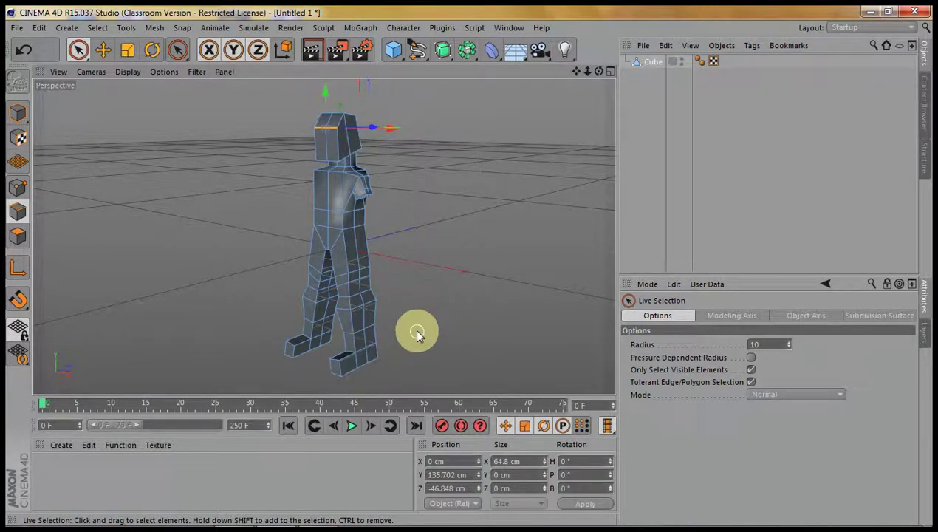
scroll(349, 296, up, 3)
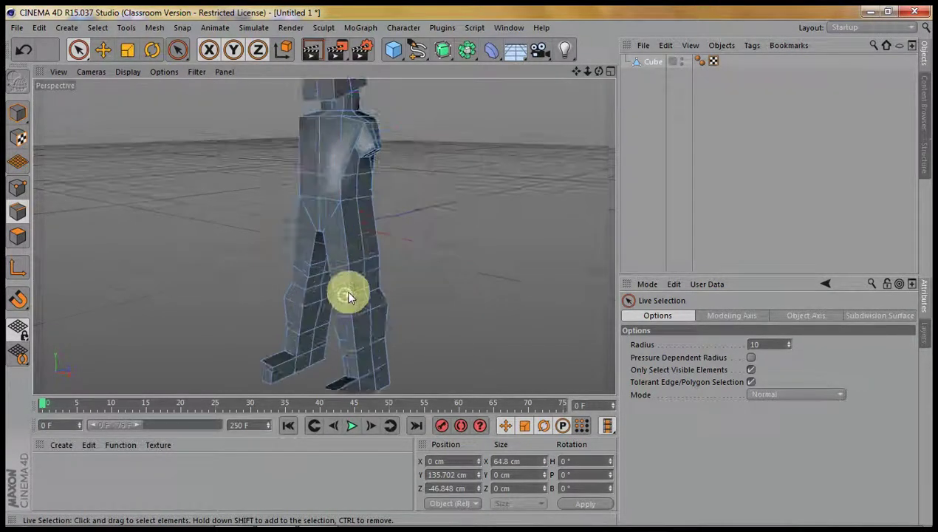
scroll(352, 309, up, 2)
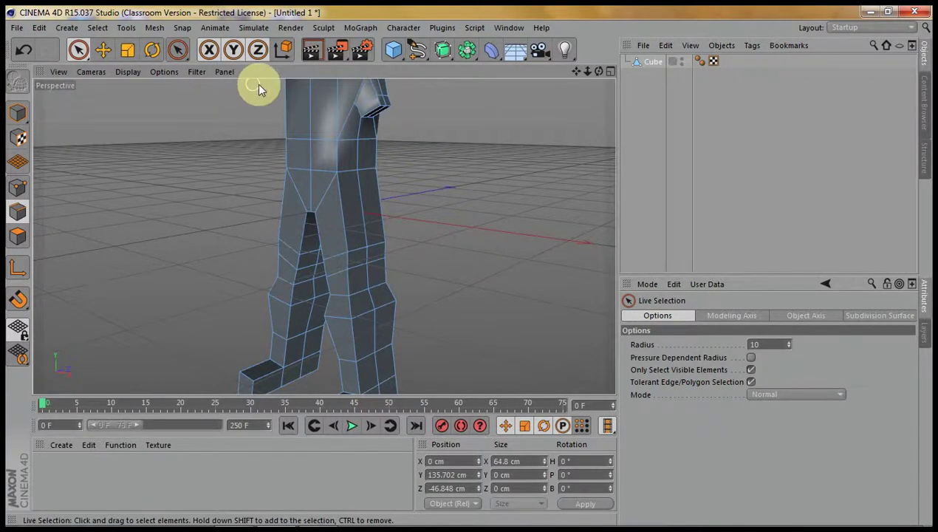
click(156, 28)
mouse_move(167, 63)
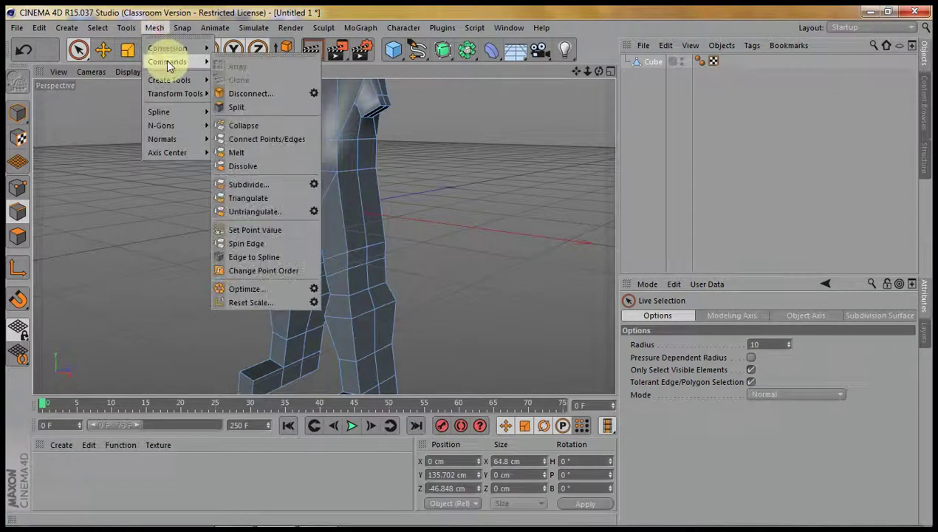
mouse_move(173, 83)
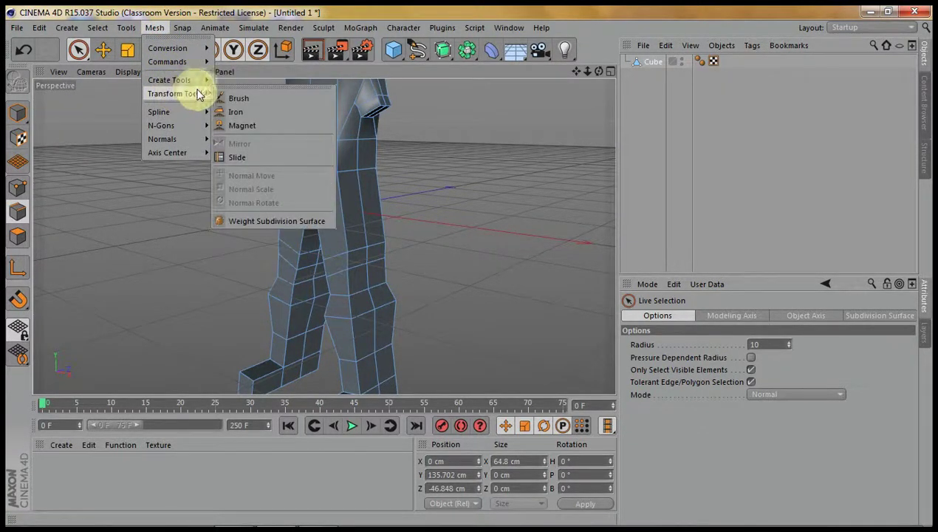
click(252, 85)
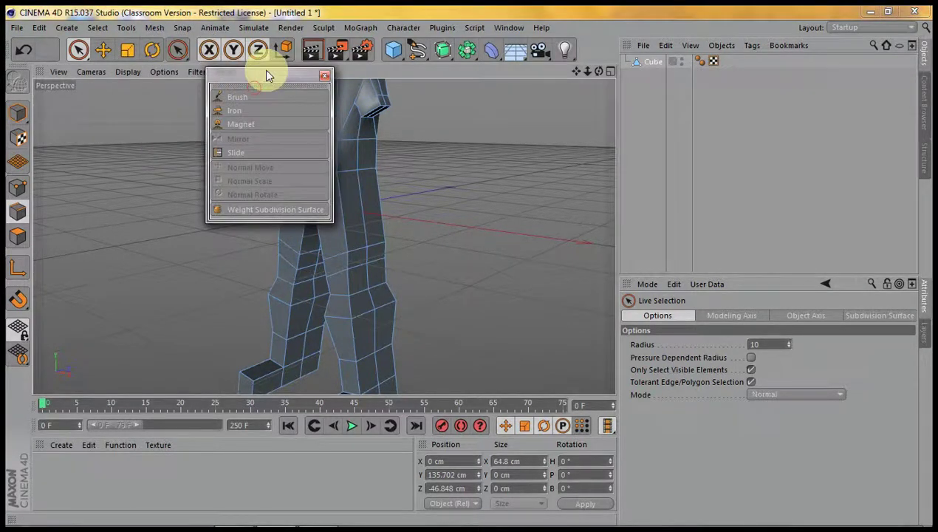
drag(267, 76, 640, 97)
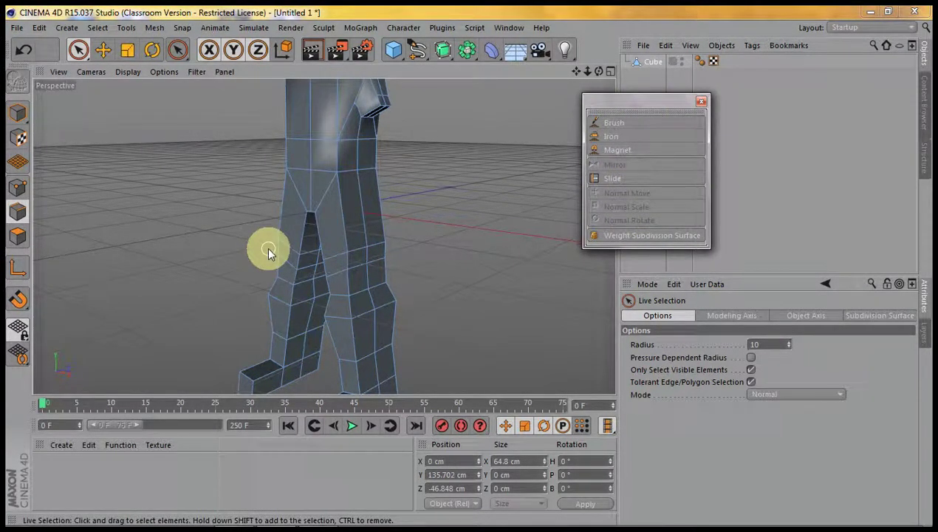
Step: In point mode, slide the front hip corner point about 23% with the Slide tool
click(18, 187)
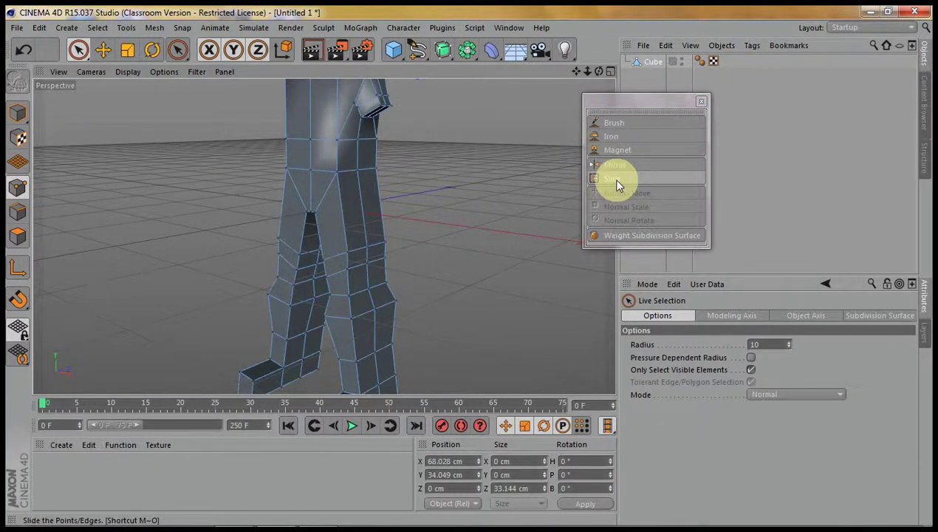
click(615, 179)
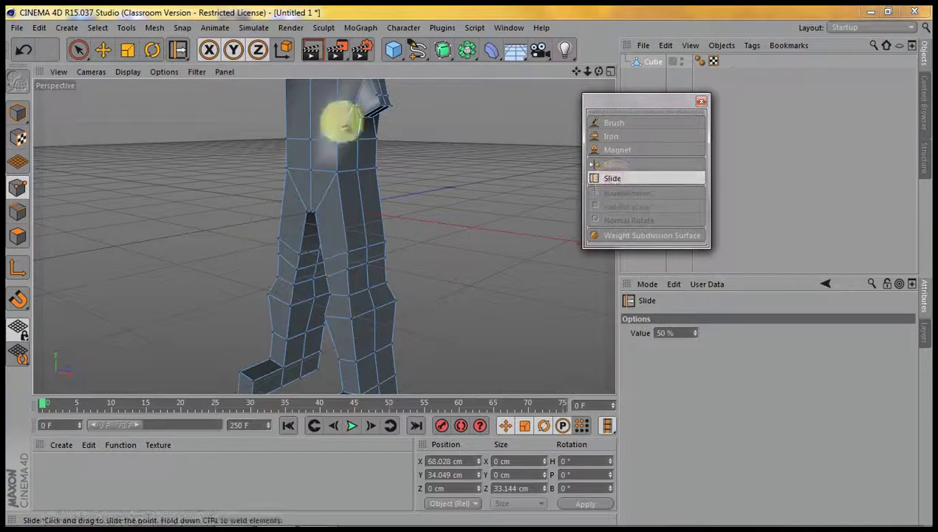
drag(337, 176, 340, 174)
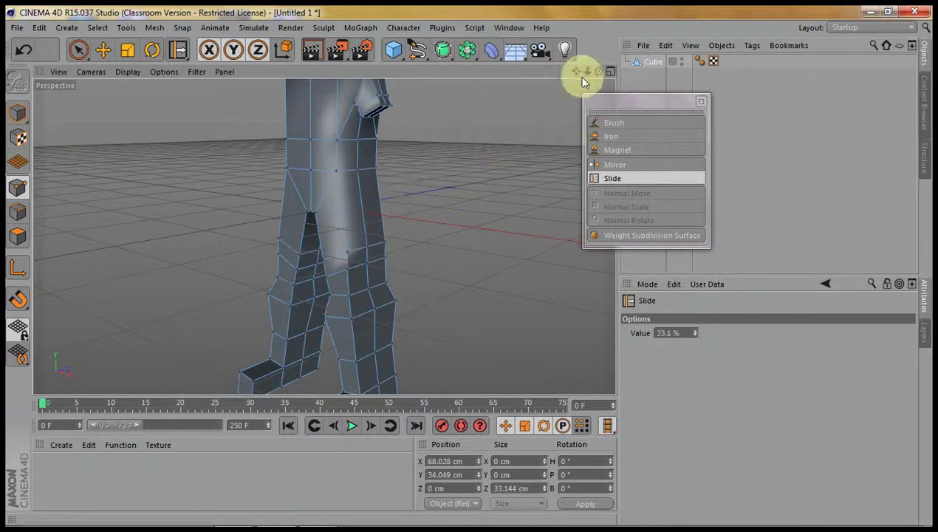
Step: Slide the crotch points between the legs, one by about 14% and the middle one by about 10%
drag(586, 71, 469, 266)
drag(584, 71, 469, 266)
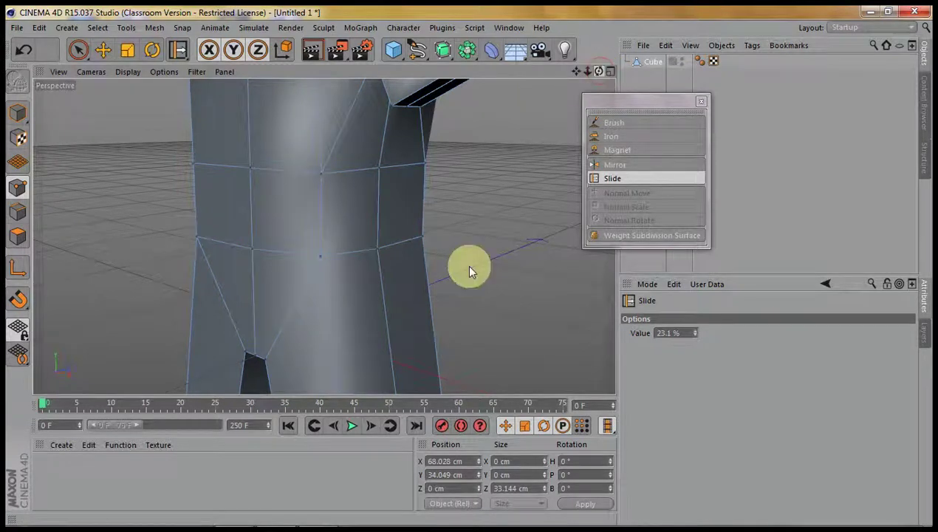
drag(470, 266, 469, 269)
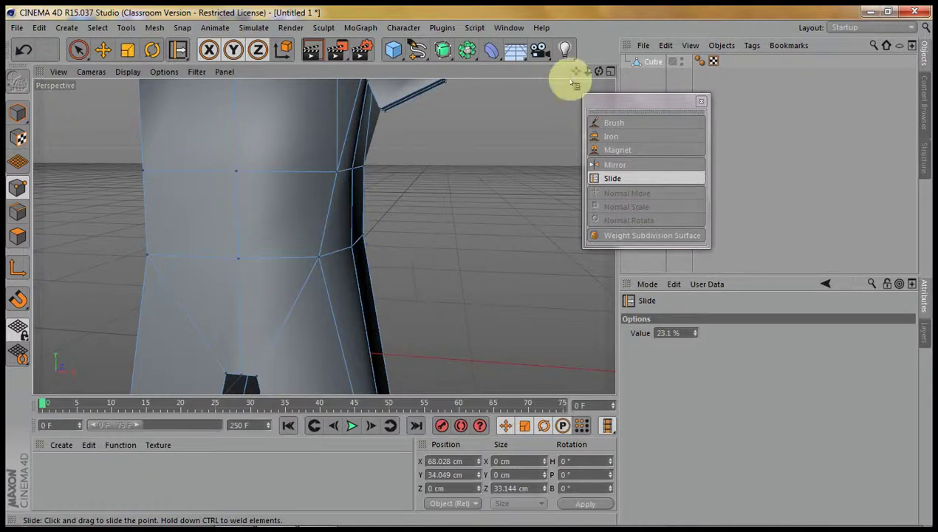
drag(600, 71, 431, 214)
mouse_move(263, 307)
mouse_down()
mouse_move(258, 299)
mouse_move(247, 323)
mouse_up()
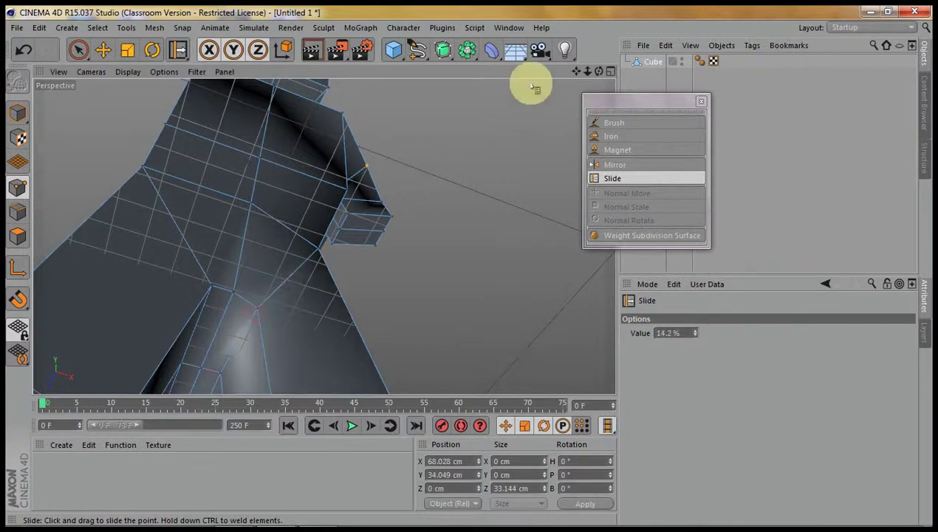
drag(595, 71, 469, 271)
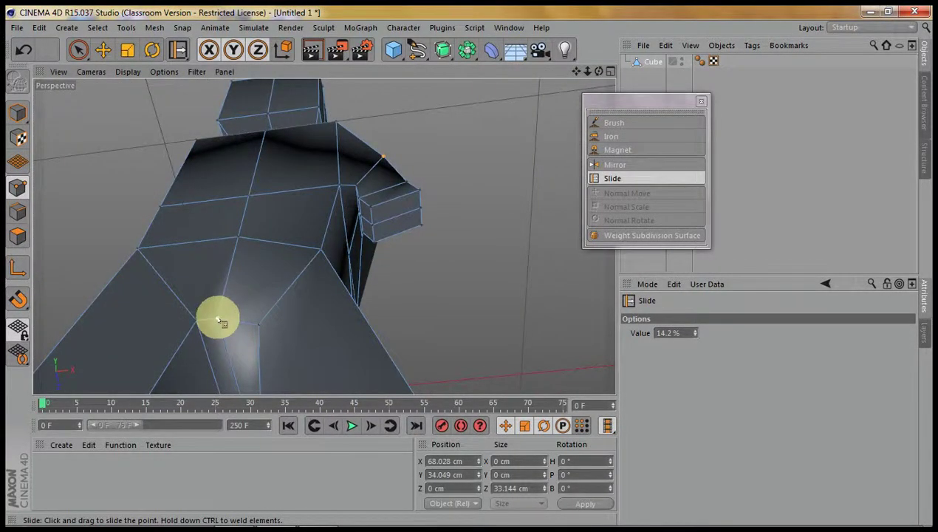
mouse_move(218, 318)
mouse_down()
mouse_move(220, 310)
mouse_move(227, 323)
mouse_move(220, 313)
mouse_up()
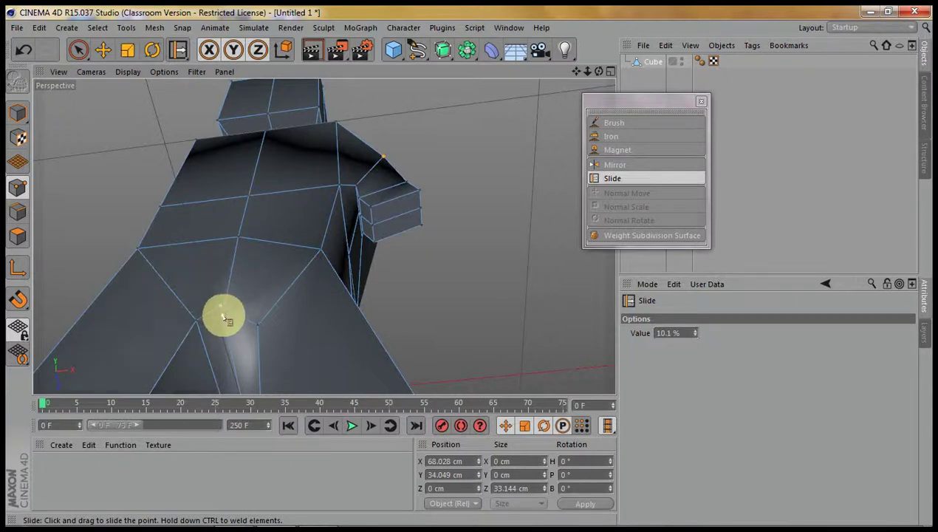
Step: Slide the front point of the upper lower-thigh edge ring about 15% and its rear outer point about 46% inward
drag(598, 72, 469, 266)
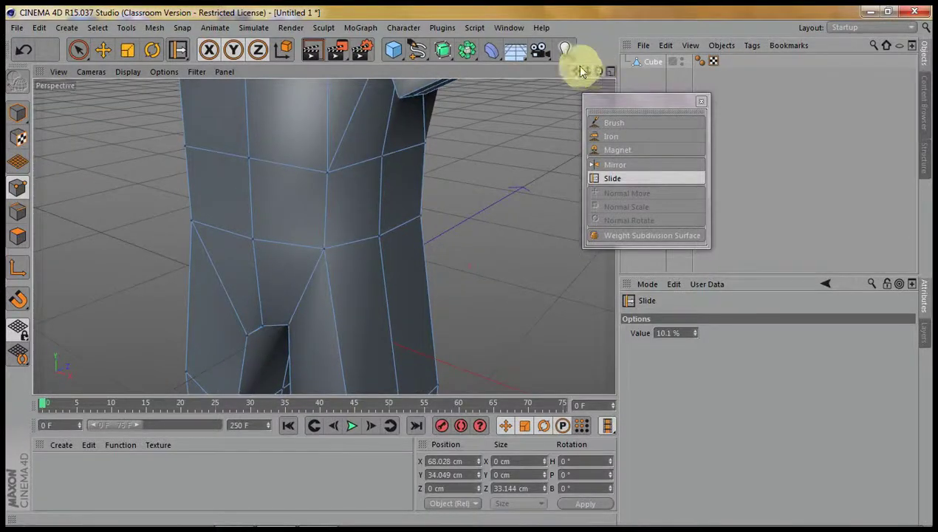
drag(586, 72, 470, 267)
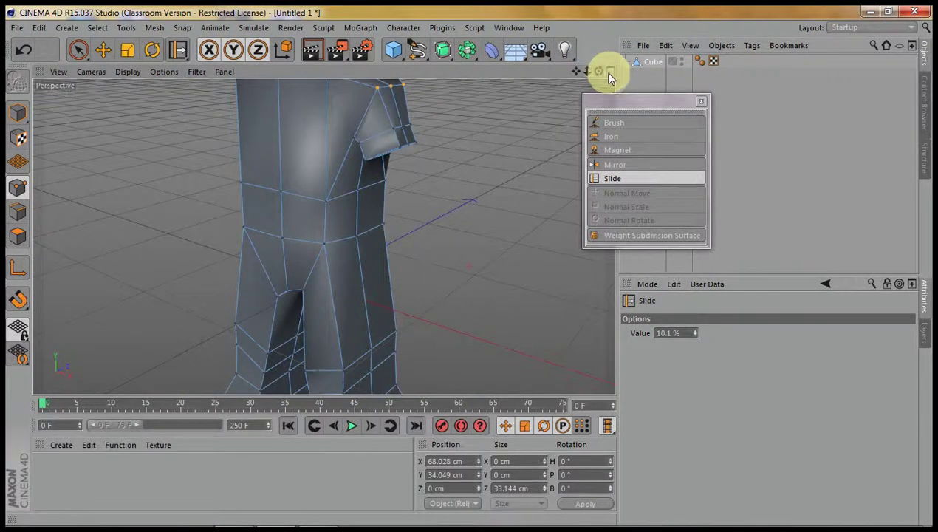
drag(599, 71, 456, 268)
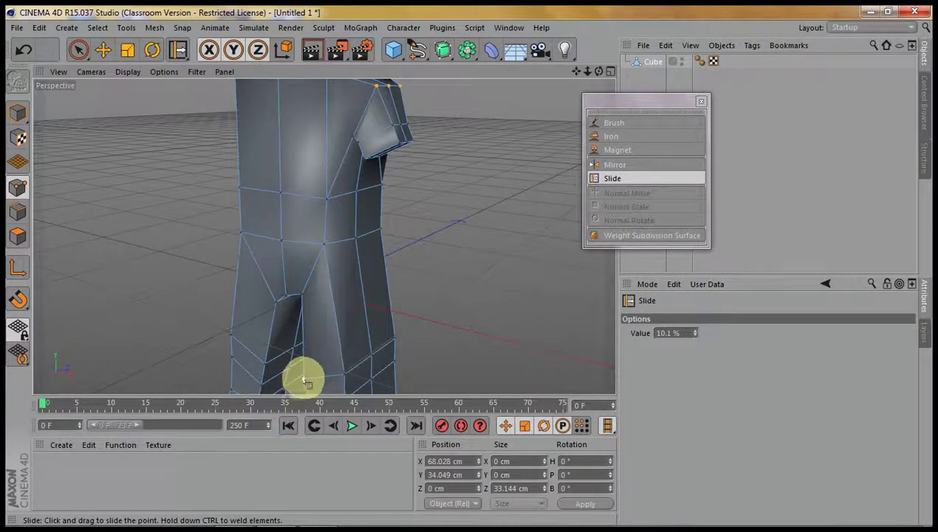
drag(346, 378, 356, 373)
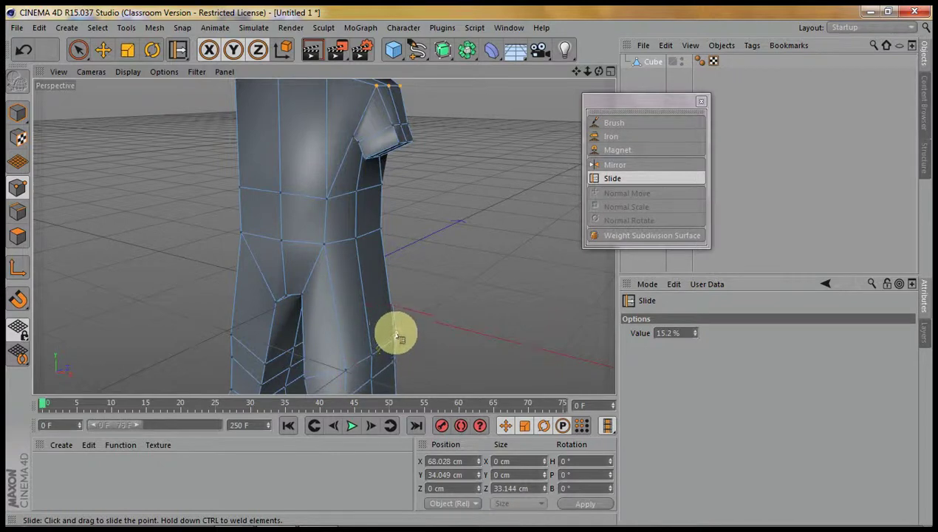
drag(597, 71, 470, 268)
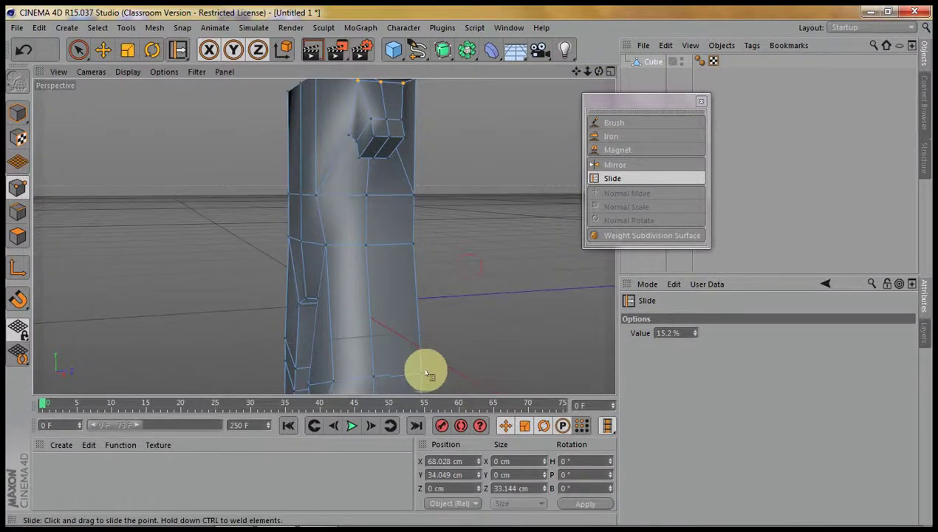
drag(422, 373, 401, 374)
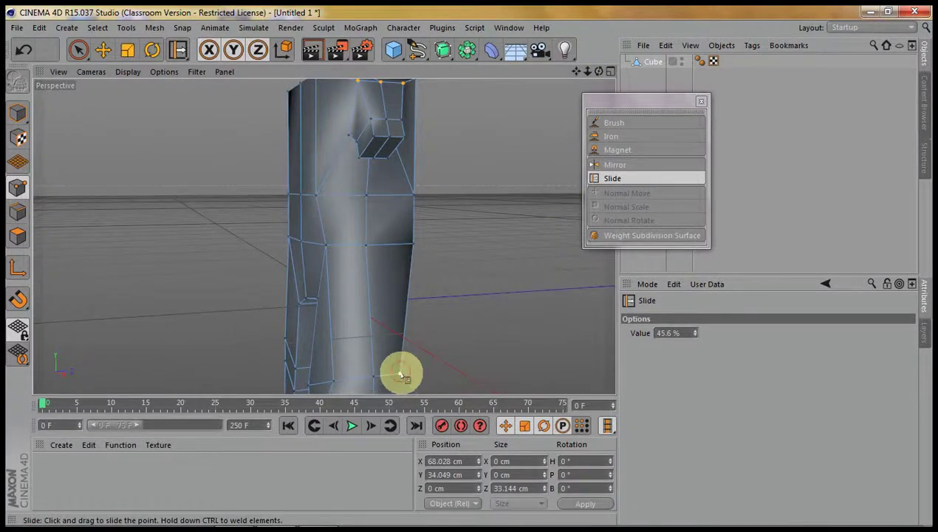
Step: Slide the rear and front corner points of the edge rings above the knee inward to round the thigh
drag(598, 71, 469, 272)
drag(579, 73, 479, 205)
drag(331, 294, 355, 338)
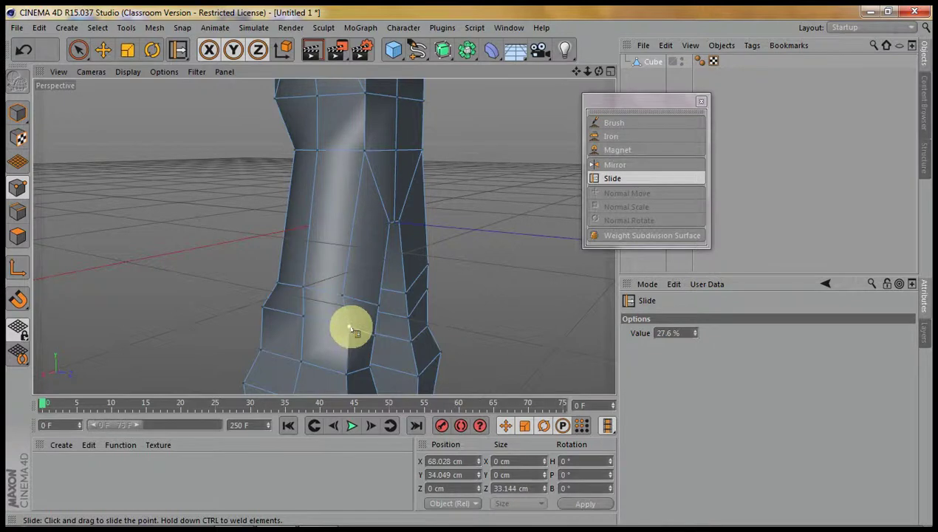
drag(599, 77, 470, 272)
click(574, 74)
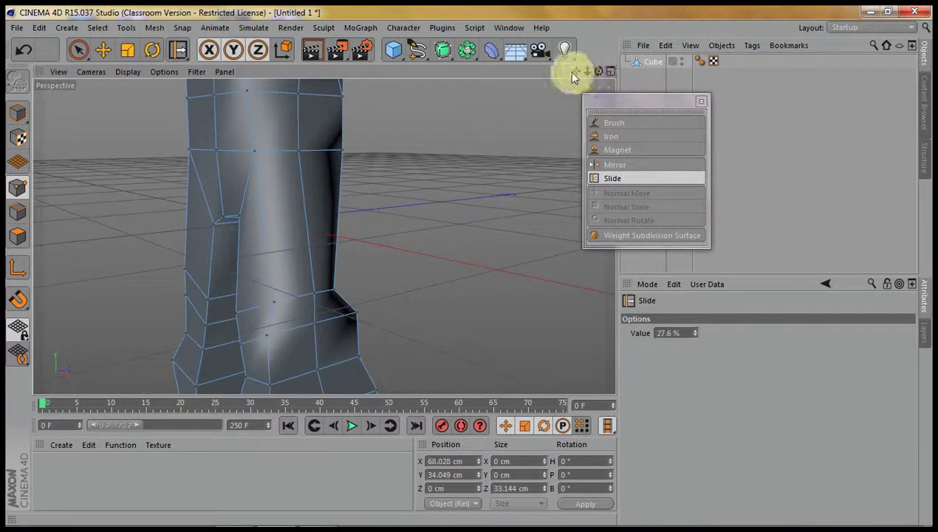
drag(587, 77, 470, 270)
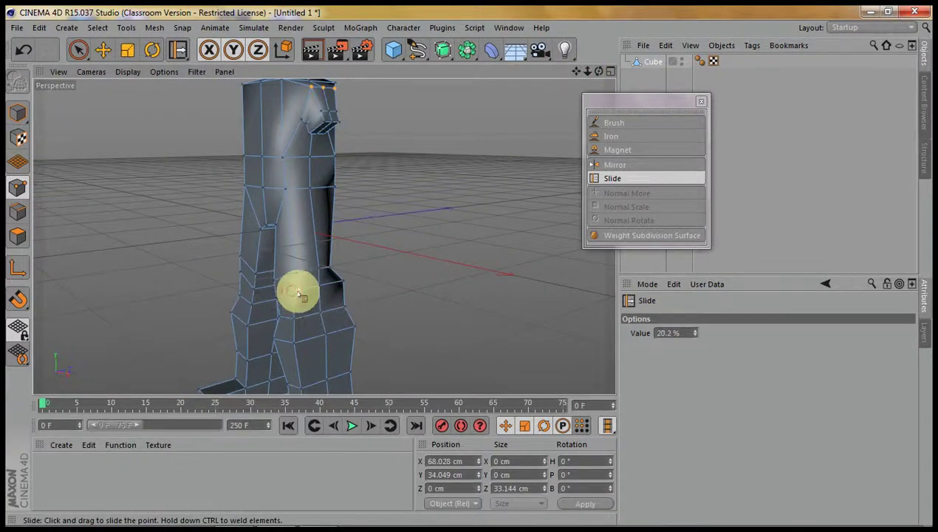
drag(294, 294, 302, 292)
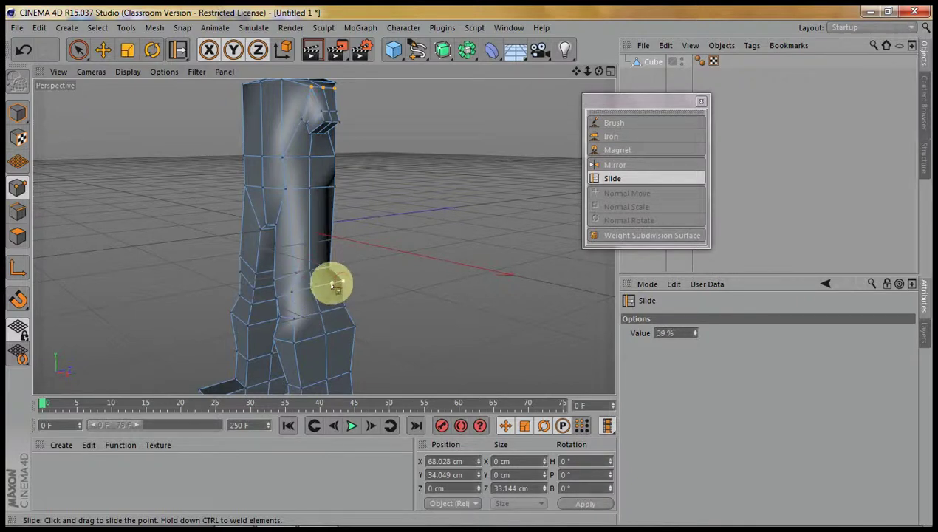
Step: Slide the rear and inner points of the rings above the knee along their edges to even out the thigh
drag(598, 71, 472, 271)
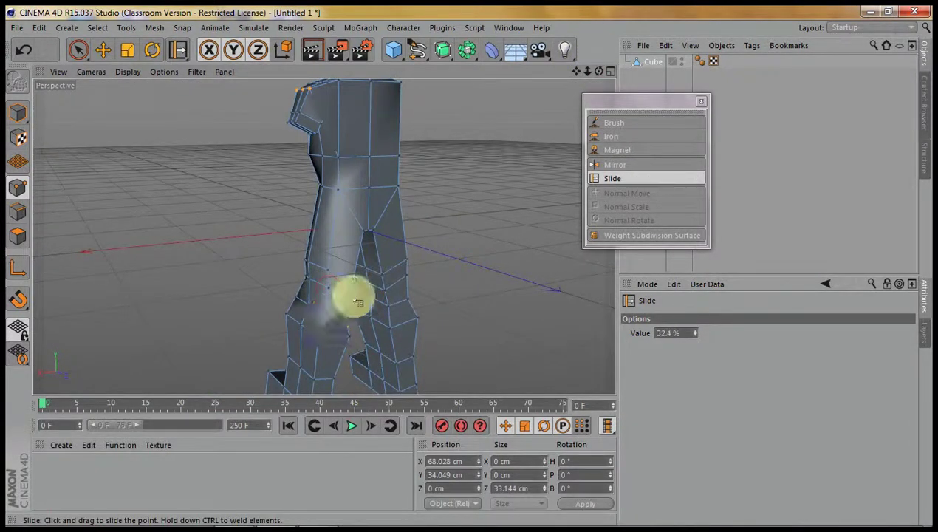
drag(596, 74, 470, 271)
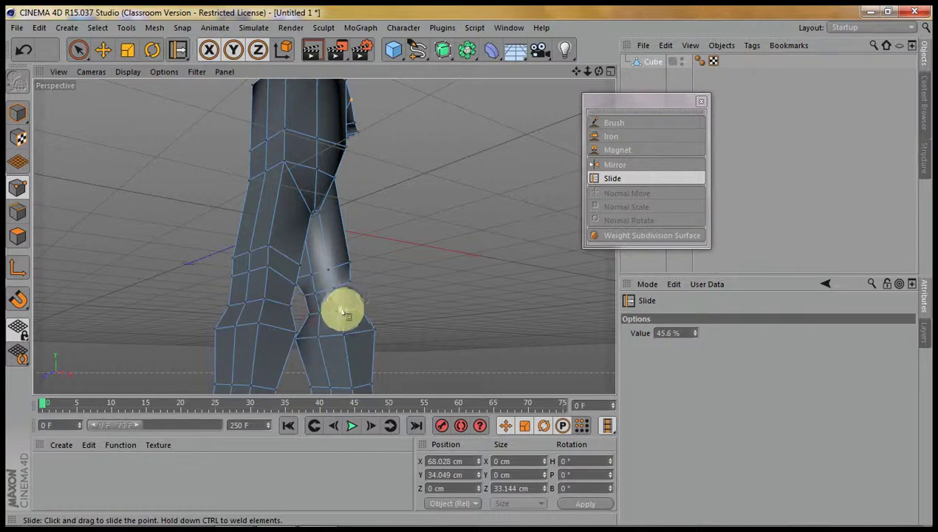
drag(595, 72, 470, 271)
drag(299, 274, 314, 276)
alt+drag(465, 264, 471, 268)
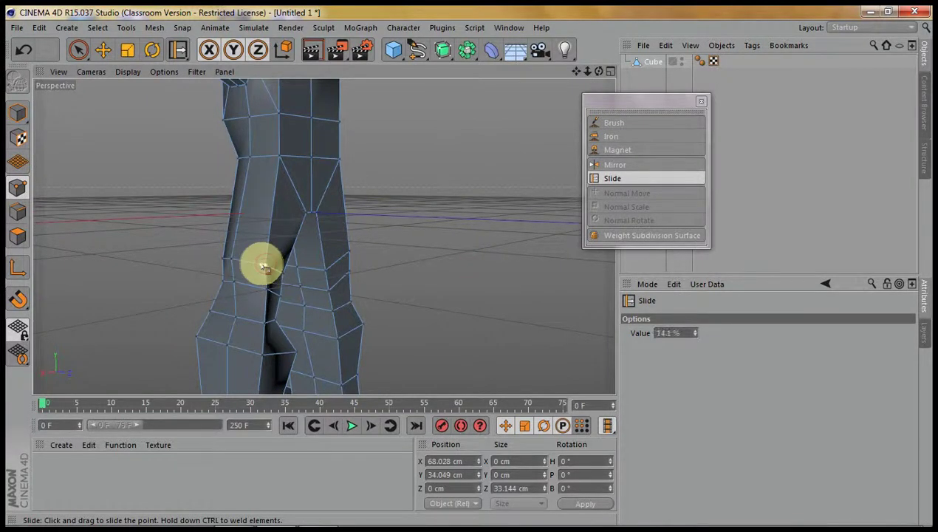
drag(261, 268, 258, 265)
Step: With the Move tool, reposition the rear point above the knee and shift its neighbouring inner point about 20 cm
key(e)
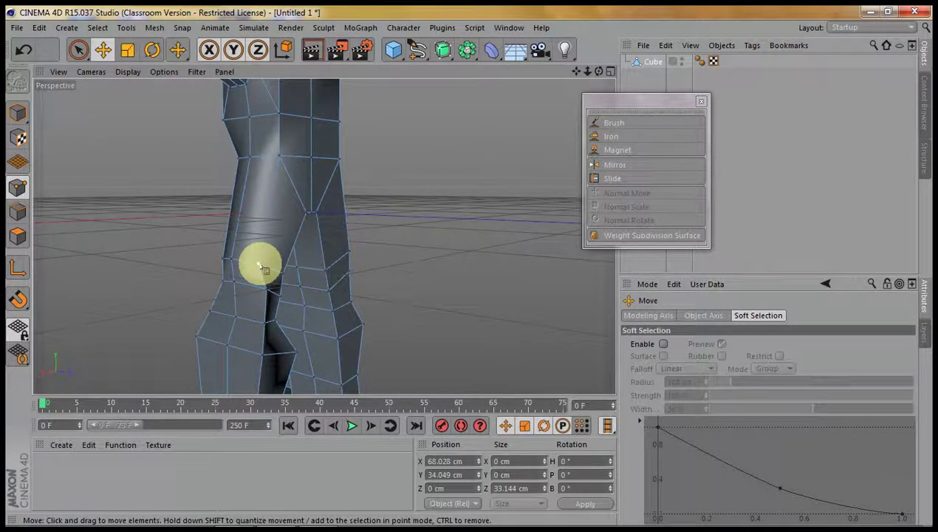
click(311, 317)
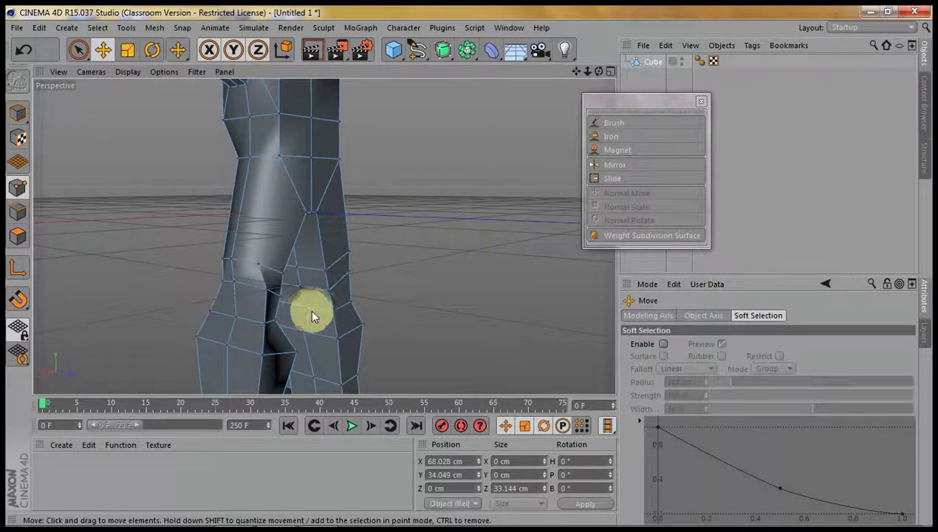
click(268, 300)
drag(326, 307, 311, 303)
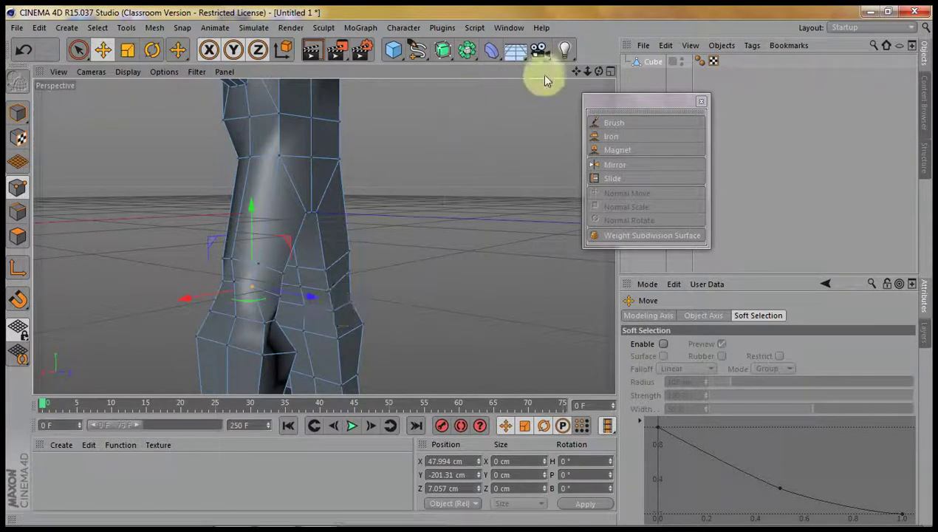
mouse_move(596, 71)
mouse_down()
mouse_move(469, 268)
mouse_move(597, 73)
mouse_up()
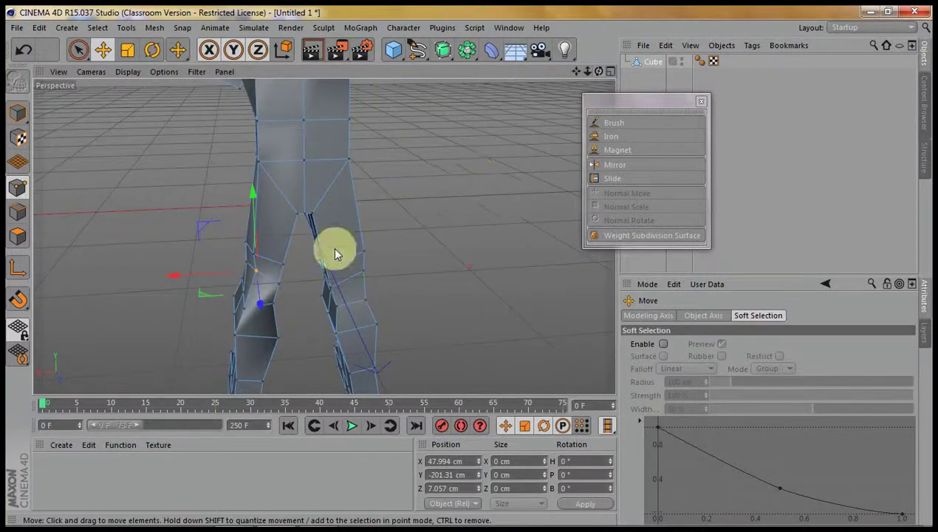
drag(276, 289, 285, 313)
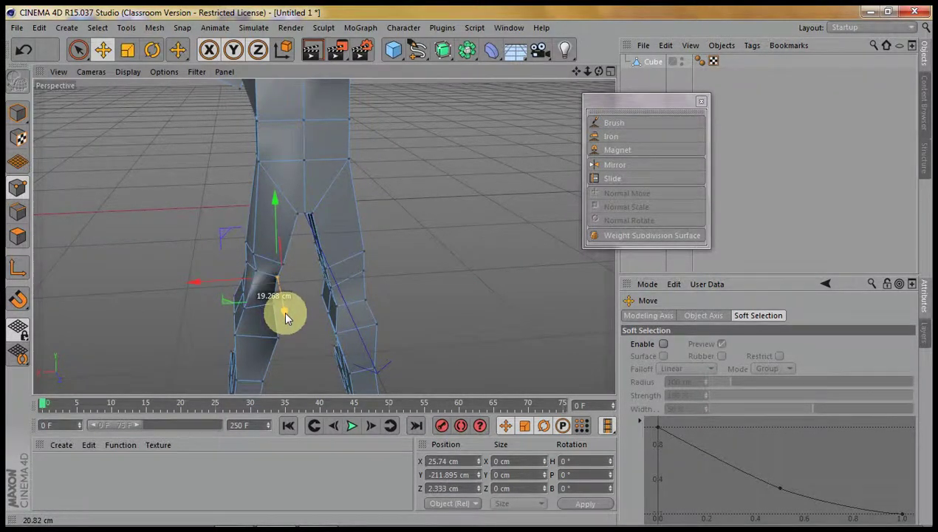
Step: Slide the points at the back of the knee along their edges, the last one by about 38%
drag(585, 76, 471, 271)
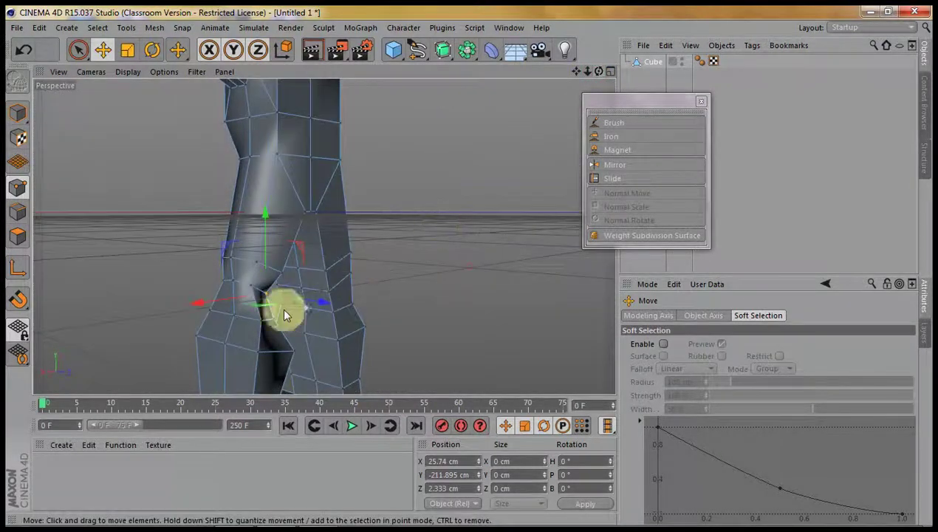
click(613, 180)
drag(258, 320, 342, 298)
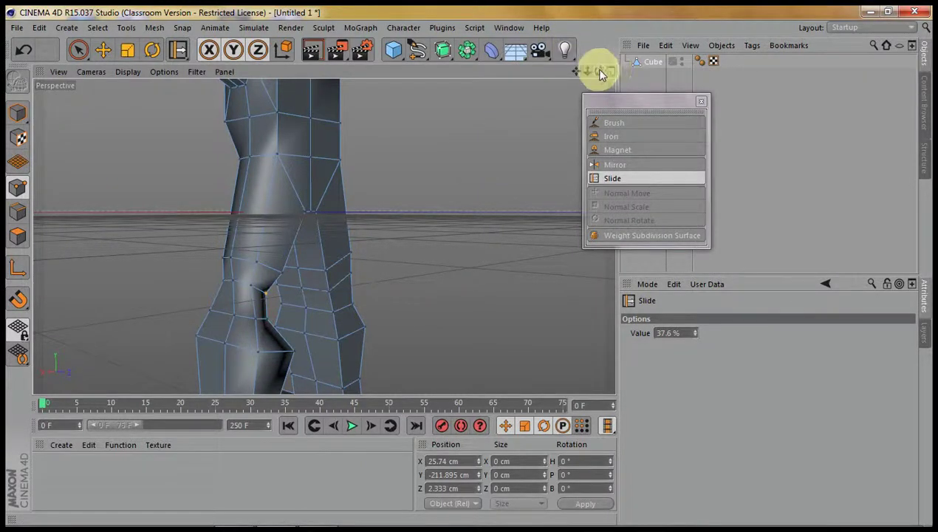
Step: Slide the points around the knee and just below it along their edges by about 39% and 33%
drag(600, 71, 468, 265)
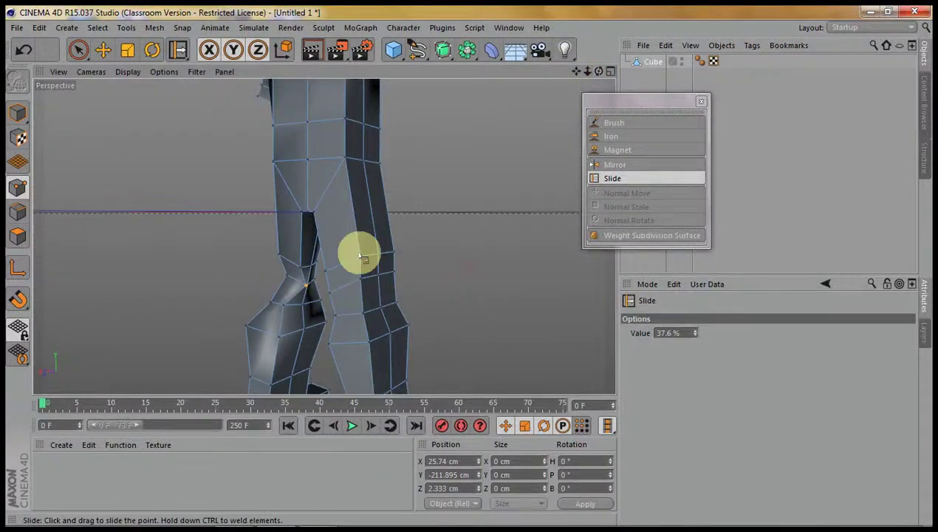
drag(284, 307, 291, 309)
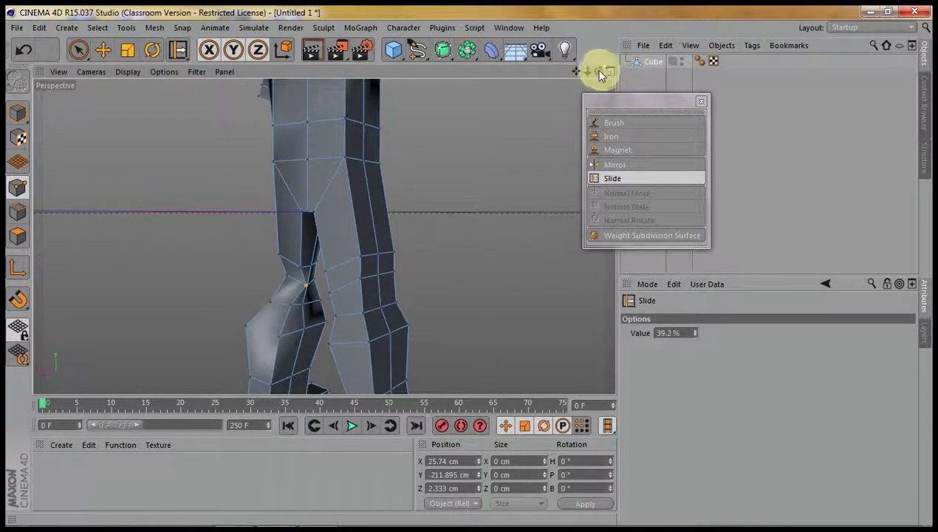
drag(600, 74, 346, 339)
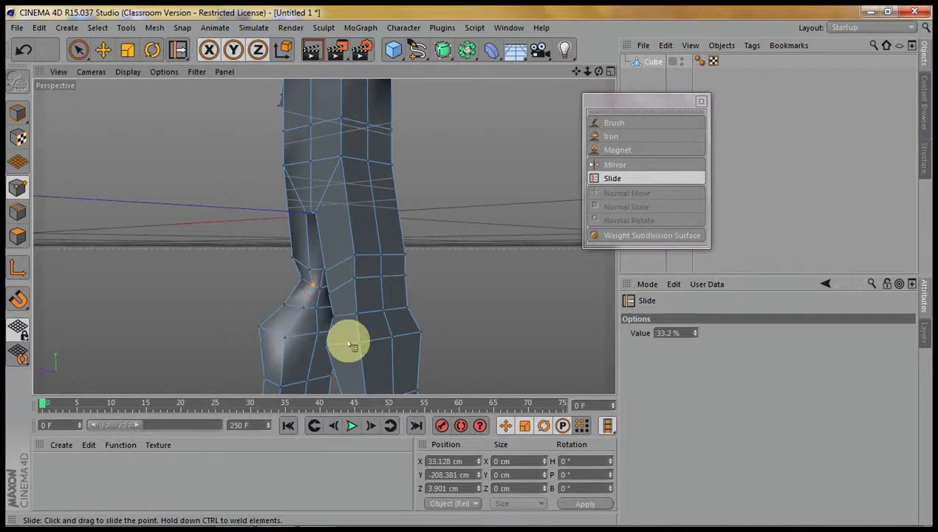
Step: In the front view, knife-cut across the upper thigh below the crotch with Restrict to Selection, Visible Only and Create N-gons disabled
mouse_move(599, 77)
mouse_down()
mouse_move(475, 271)
mouse_move(465, 268)
mouse_move(602, 73)
mouse_up()
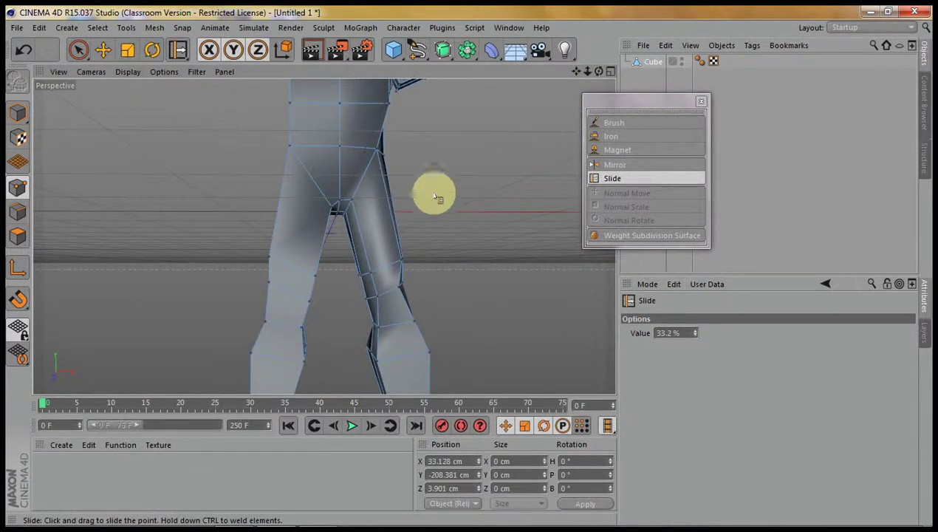
mouse_move(375, 223)
mouse_down()
mouse_move(437, 190)
mouse_move(434, 205)
mouse_up()
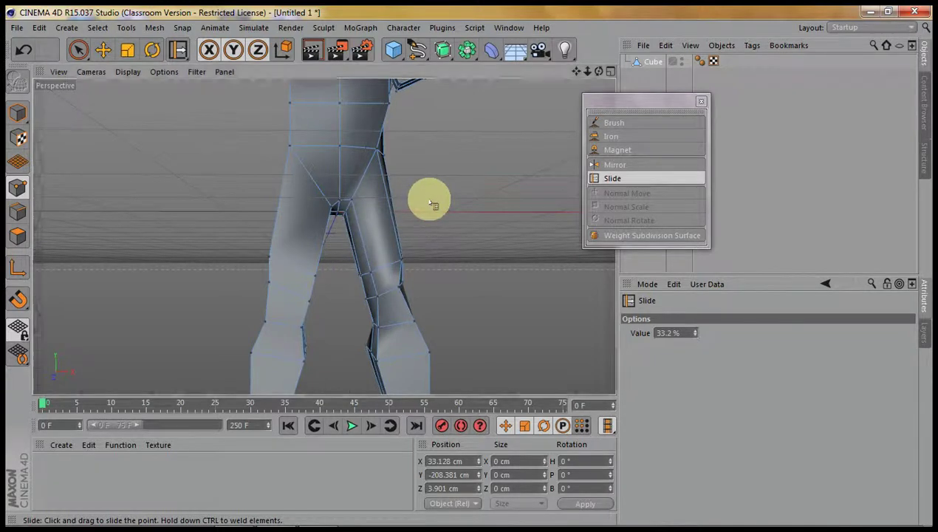
key(F4)
mouse_move(181, 332)
mouse_down()
mouse_move(304, 251)
mouse_move(174, 335)
mouse_move(299, 270)
mouse_up()
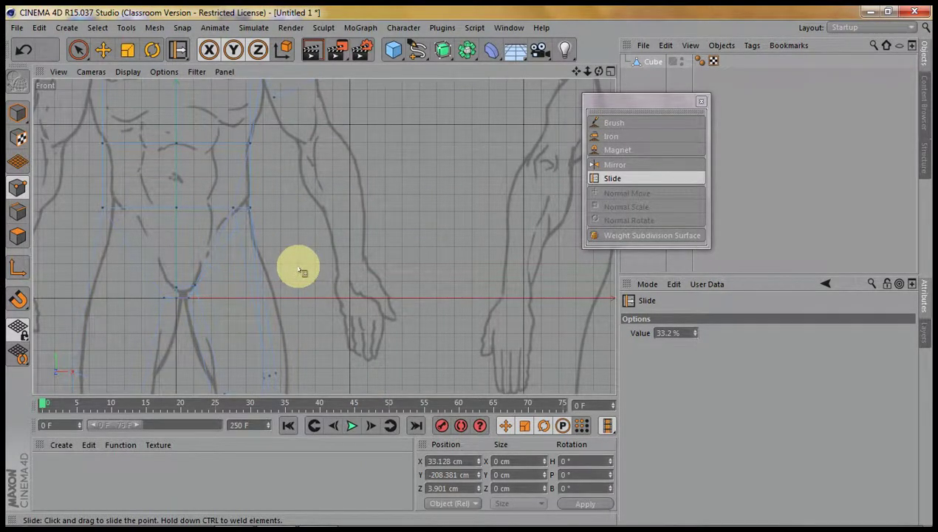
key(k)
key(k)
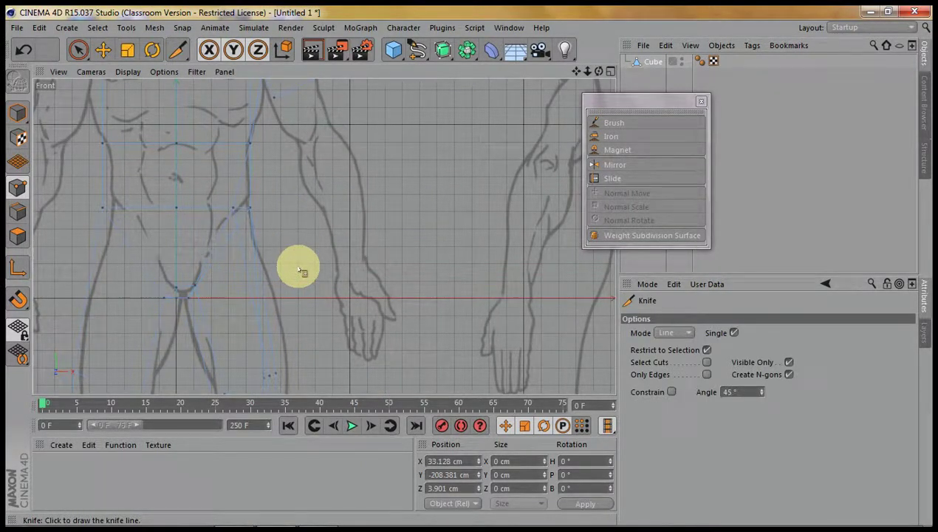
click(707, 350)
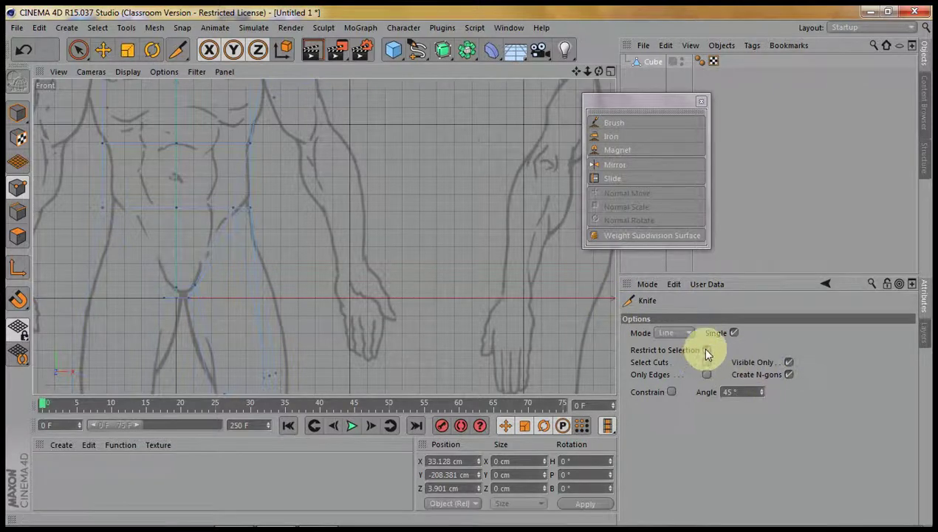
click(788, 373)
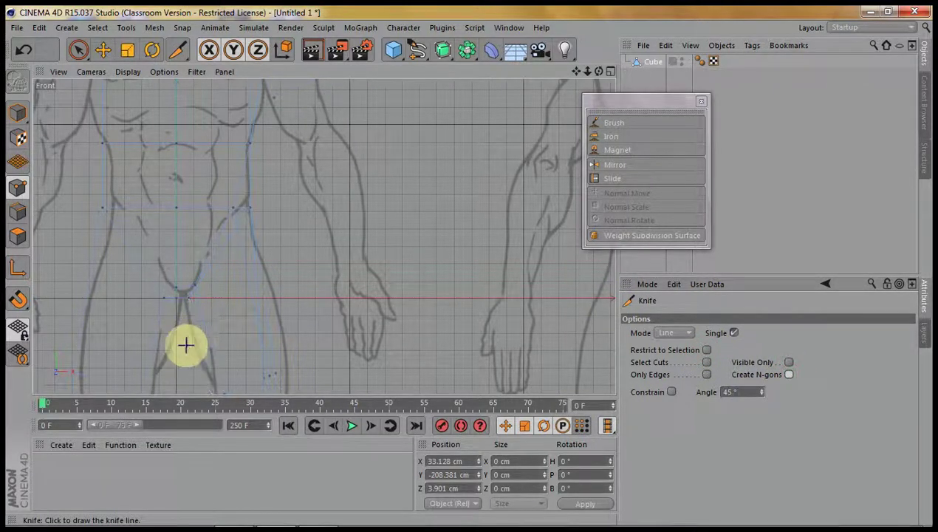
drag(185, 343, 309, 272)
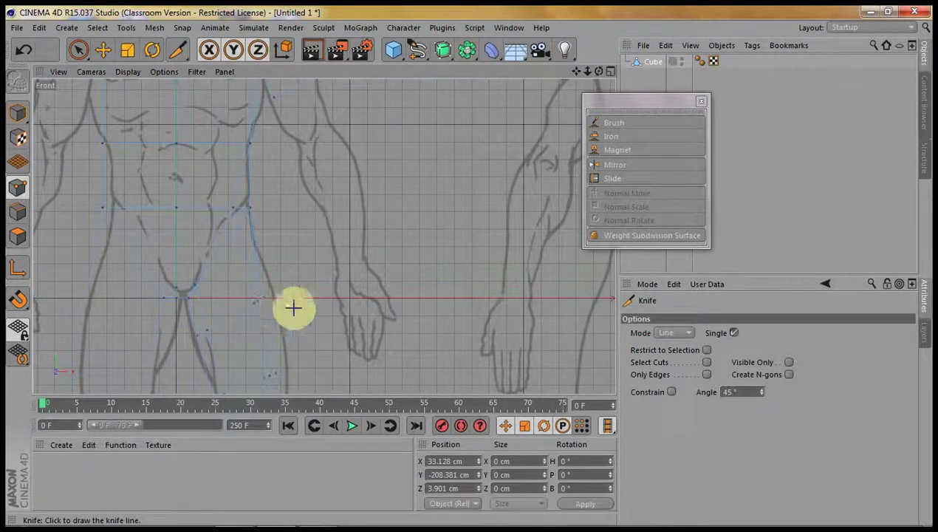
Step: In the perspective view, slide the new upper-thigh cut's points and the neighbouring crotch point along their edges to round the inner thigh
key(F1)
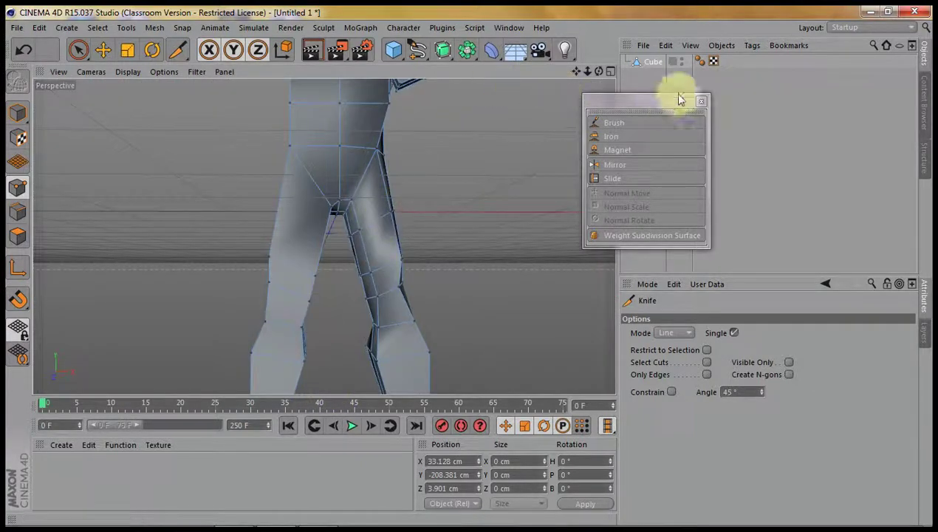
drag(598, 72, 470, 267)
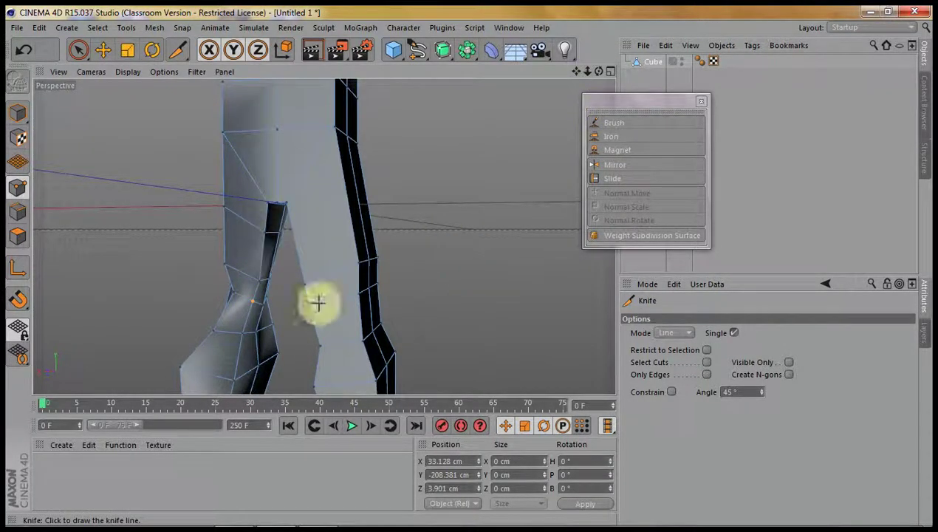
click(611, 179)
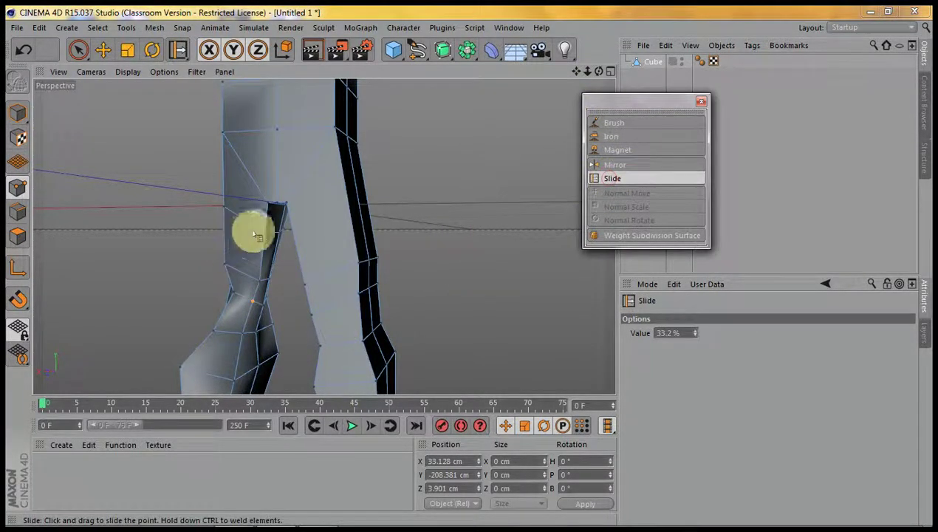
drag(254, 235, 292, 253)
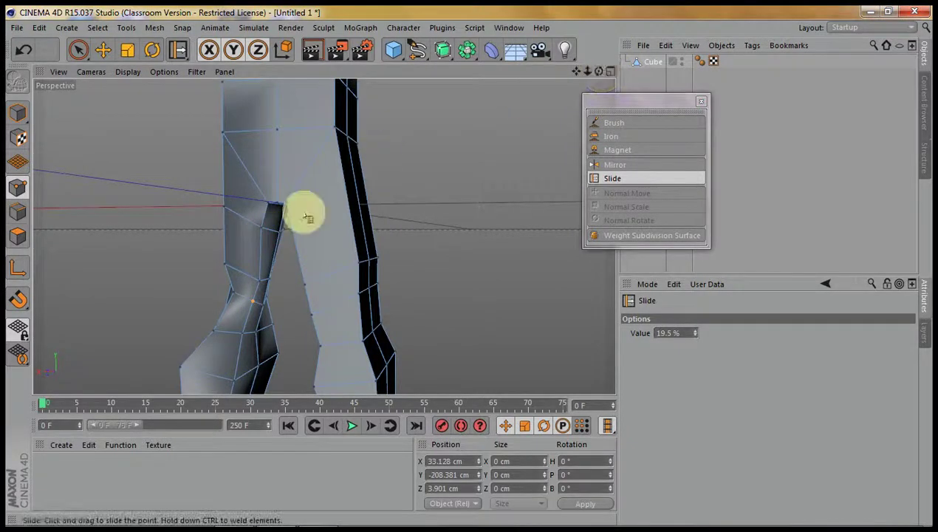
drag(268, 205, 264, 202)
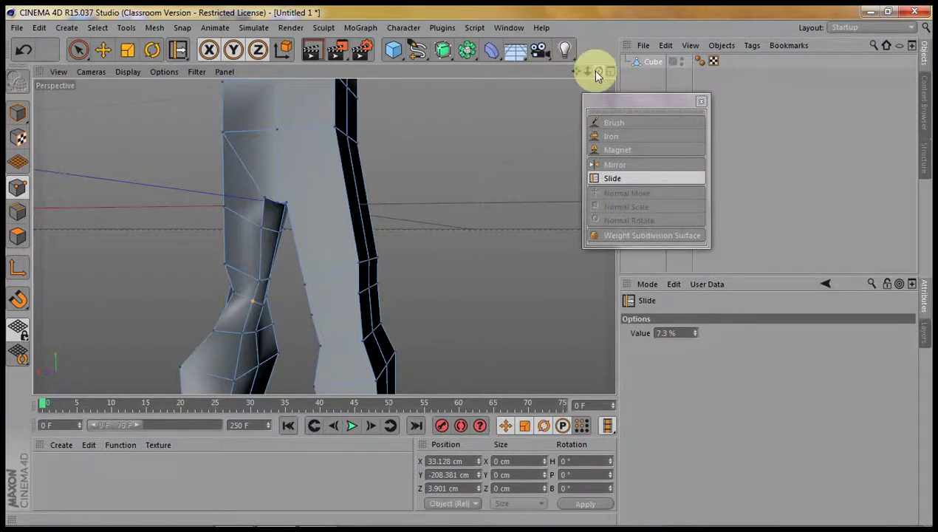
drag(593, 72, 479, 119)
drag(257, 208, 275, 216)
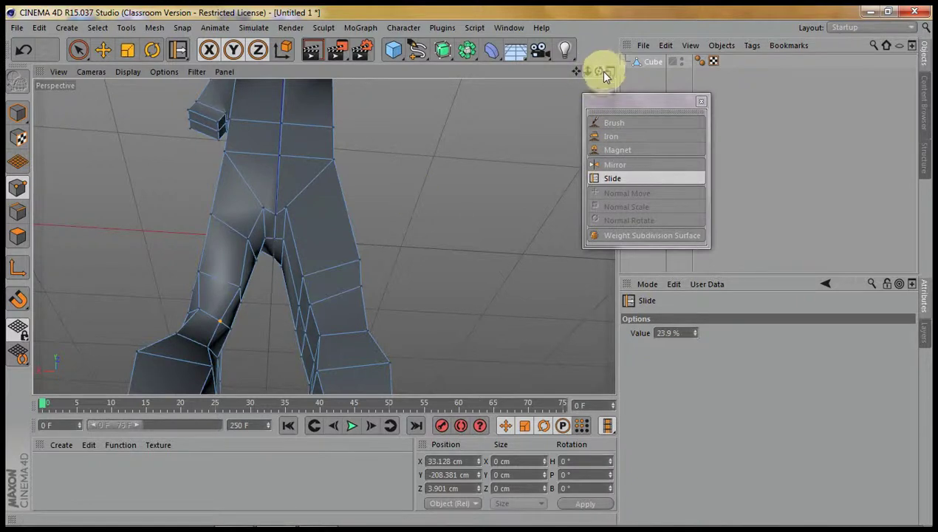
Step: Switch to polygon mode and clear the head's polygon selection with Live Selection
drag(600, 70, 470, 266)
drag(599, 71, 469, 268)
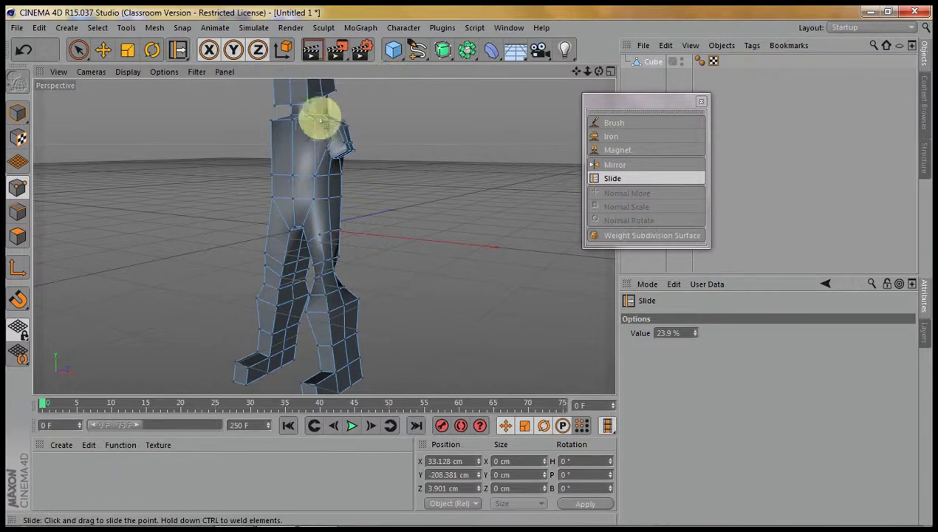
mouse_move(343, 127)
mouse_down()
mouse_move(301, 102)
mouse_move(314, 92)
mouse_move(275, 105)
mouse_move(308, 96)
mouse_move(285, 108)
mouse_move(325, 142)
mouse_up()
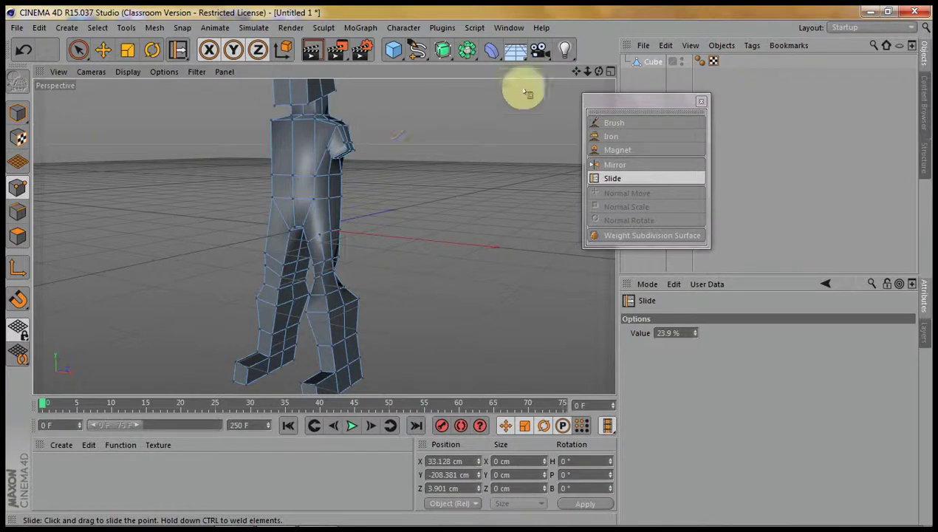
mouse_move(580, 72)
mouse_down()
mouse_move(469, 269)
mouse_move(574, 68)
mouse_up()
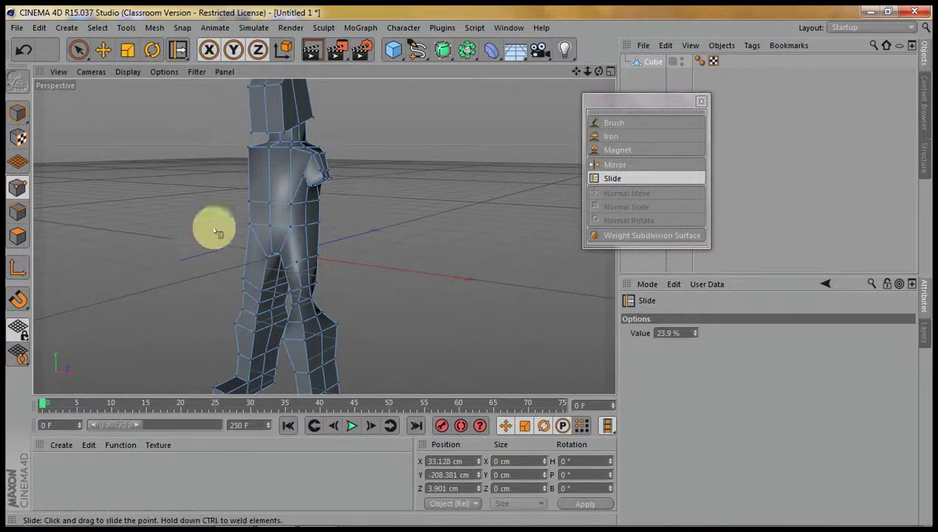
click(18, 235)
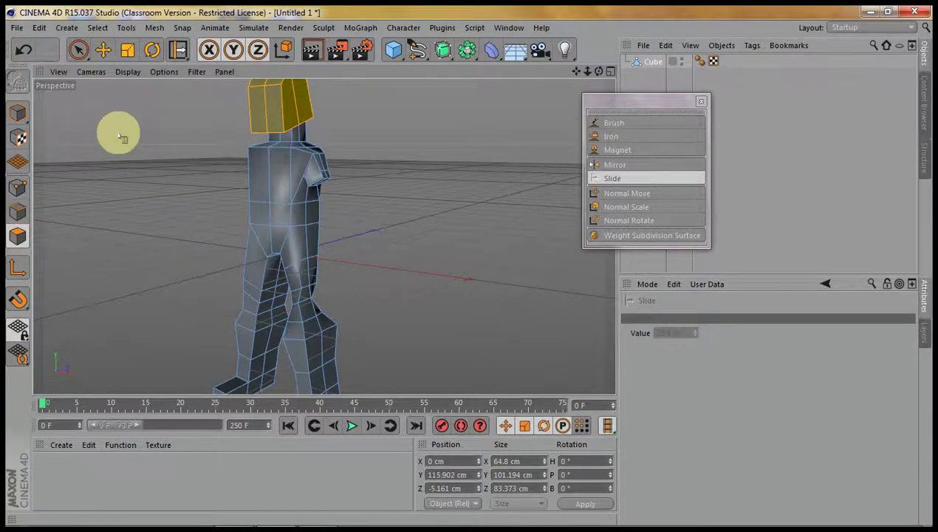
click(77, 50)
click(157, 187)
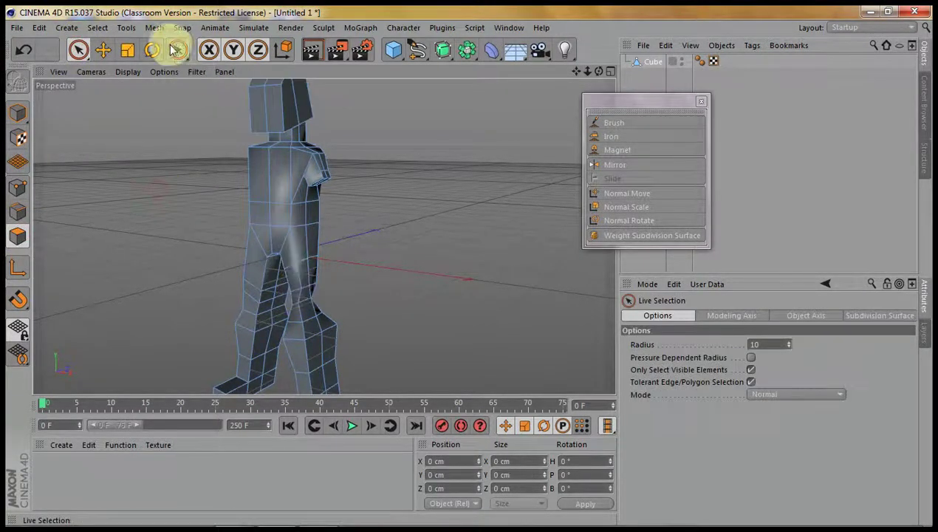
Step: Subdivide the whole figure by 1 level with Smooth Subdivision enabled and a maximum angle of 180°
click(154, 28)
mouse_move(166, 64)
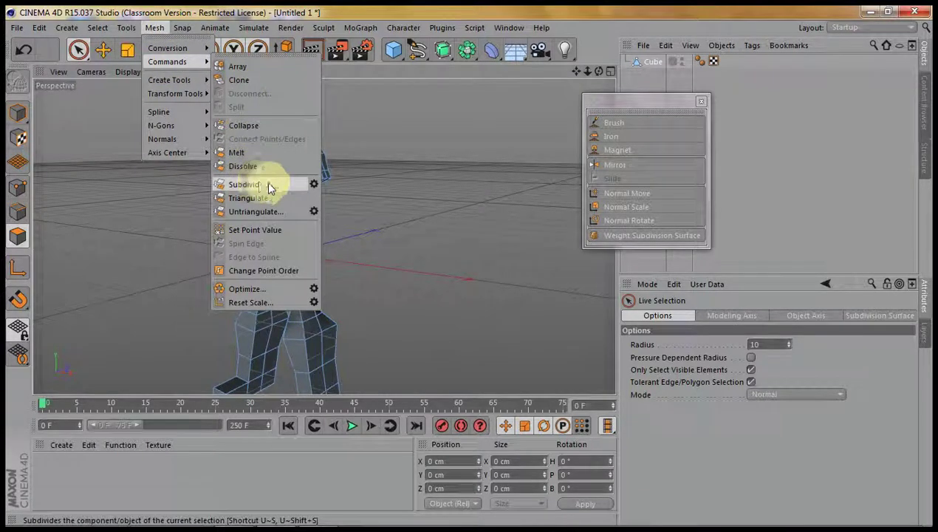
click(314, 185)
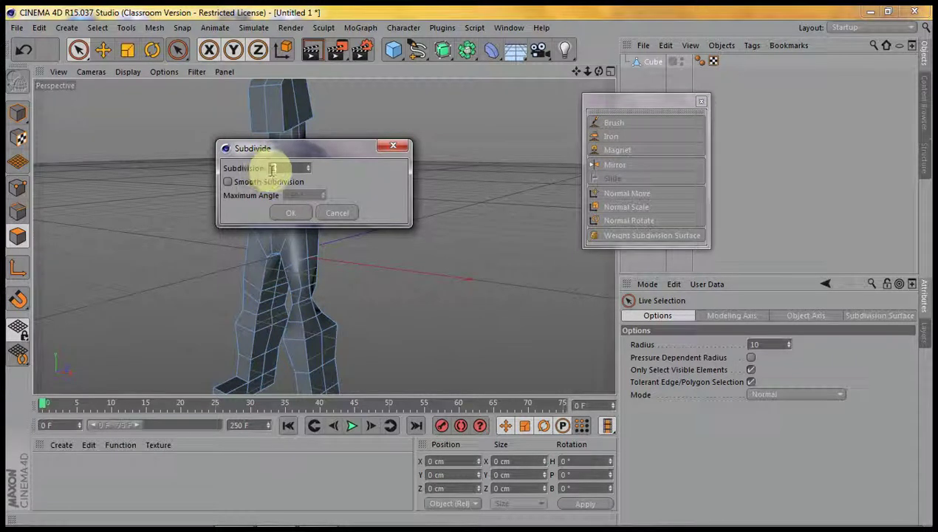
click(227, 181)
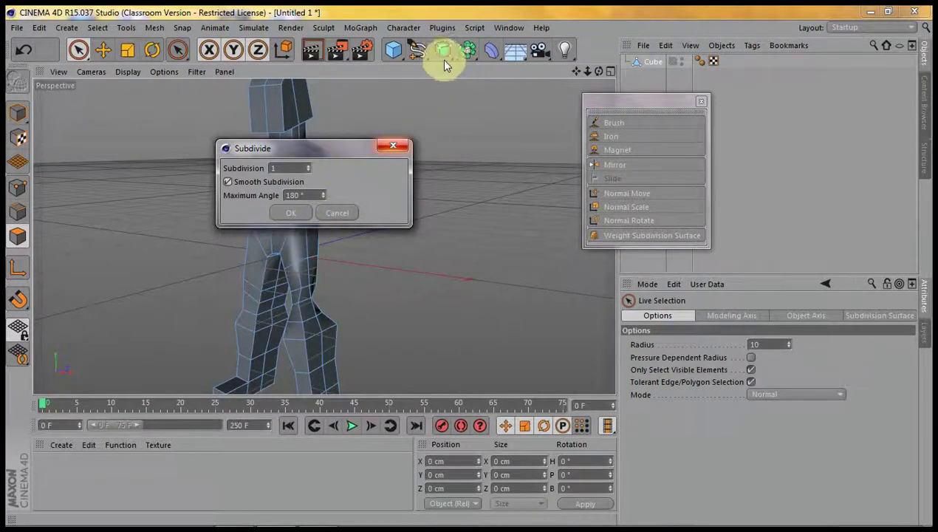
click(297, 212)
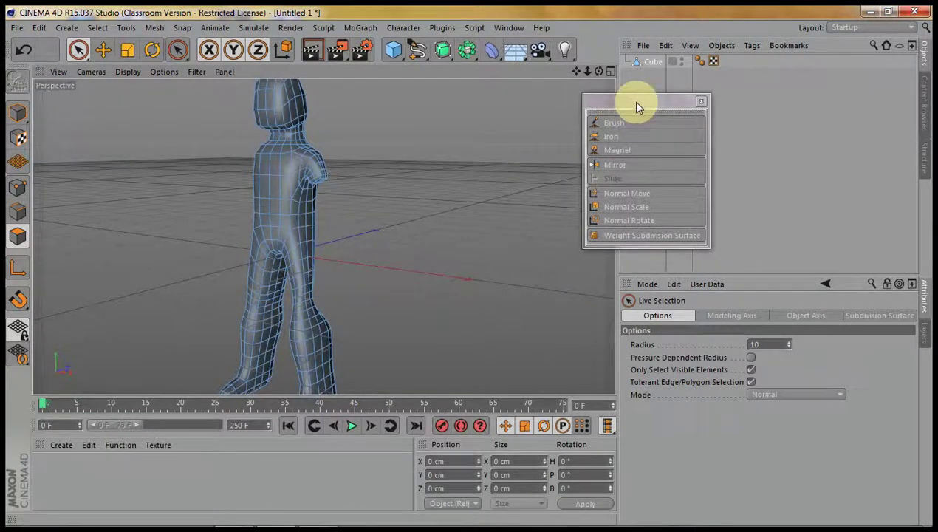
Step: Open the object information for the figure and place it beside the model to check the point and polygon counts
mouse_move(636, 104)
mouse_down()
mouse_move(529, 90)
mouse_move(525, 104)
mouse_up()
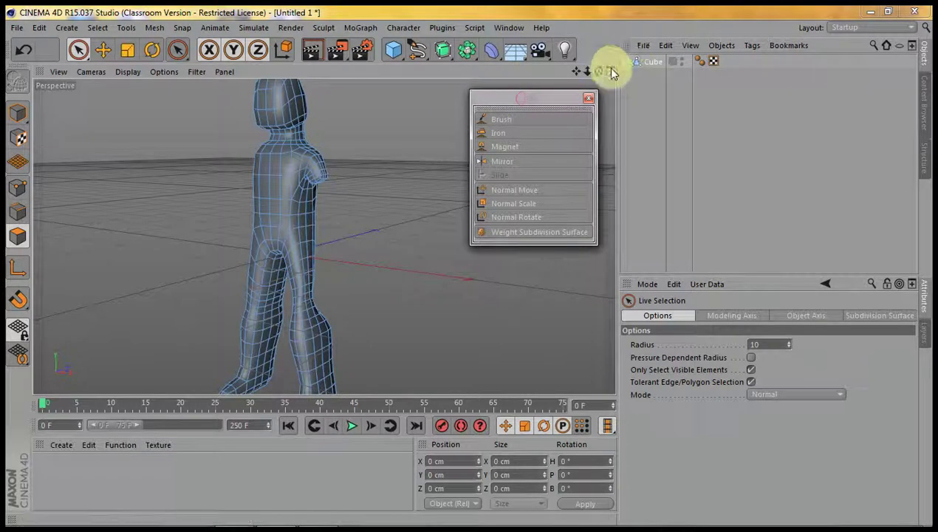
mouse_move(577, 71)
mouse_down()
mouse_move(466, 263)
mouse_move(577, 71)
mouse_up()
click(722, 46)
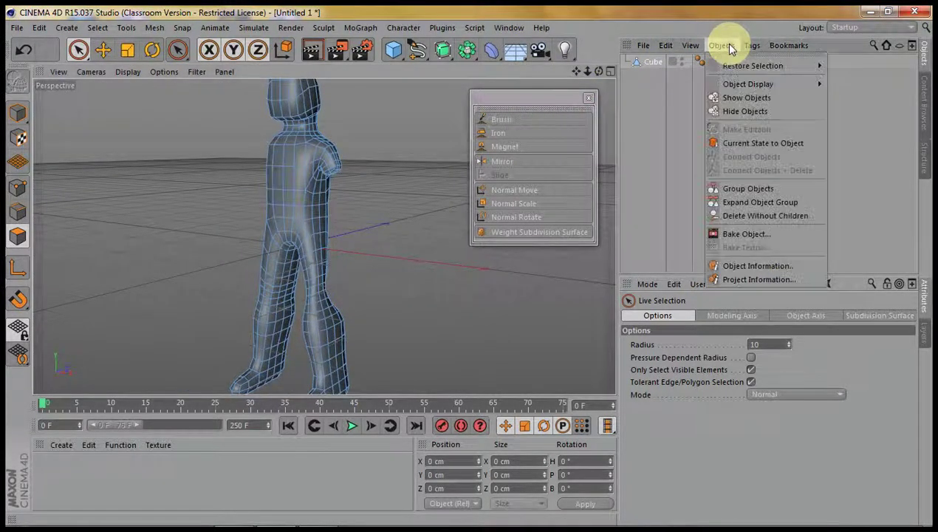
click(767, 264)
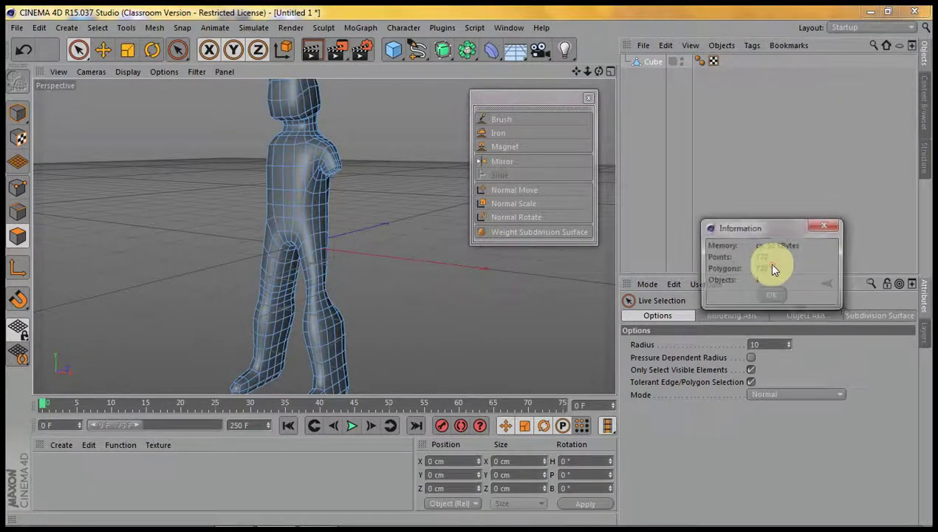
drag(769, 229, 463, 119)
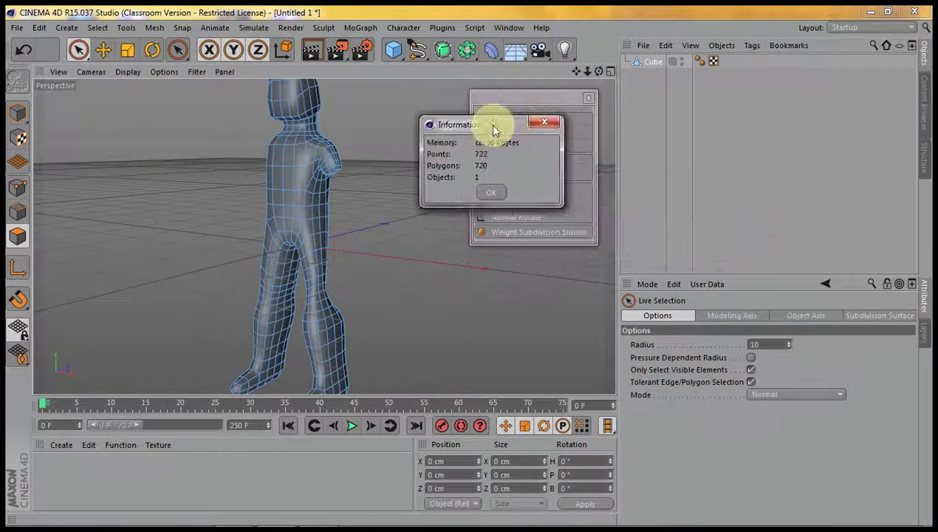